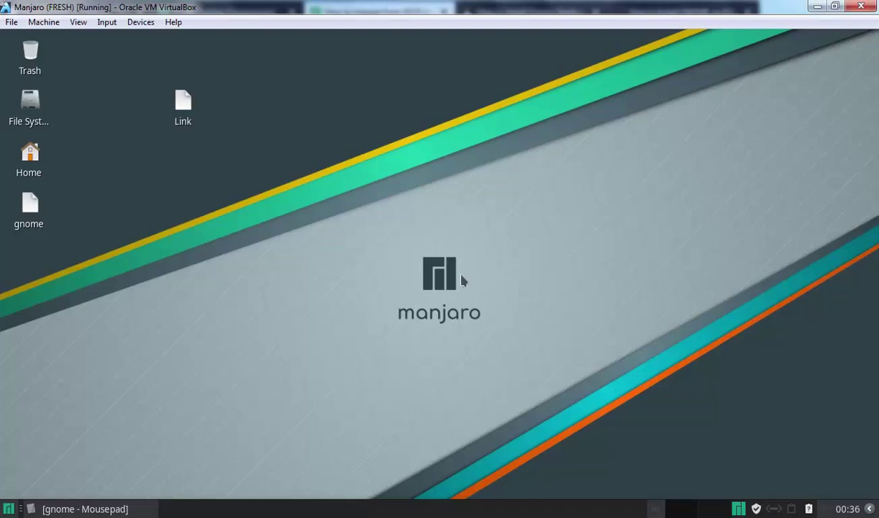
Open a terminal on the desktop, run screenfetch and highlight the desktop environment line in its output.
right_click(304, 168)
click(348, 290)
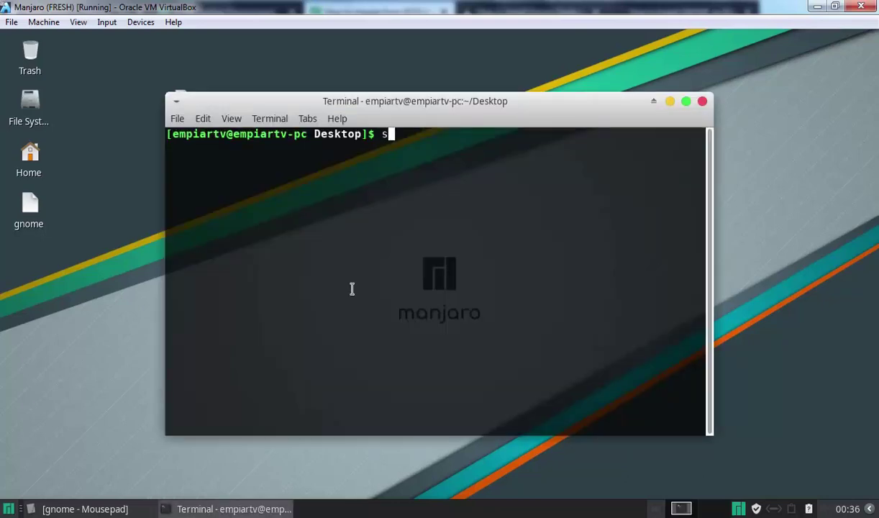
text(screenfetch)
key(Return)
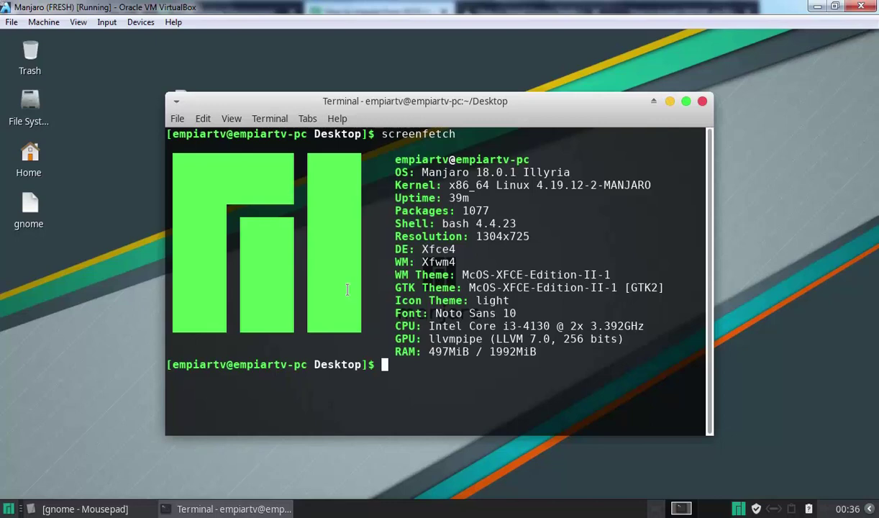
drag(395, 249, 672, 249)
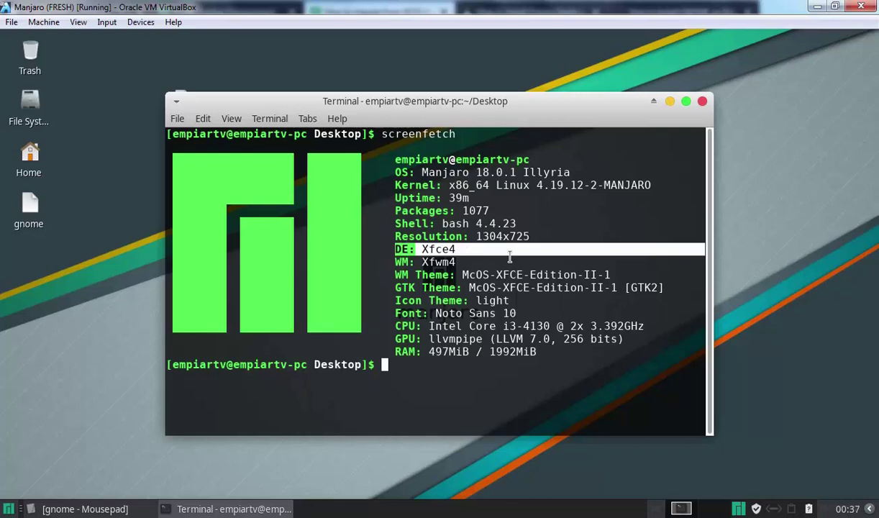
Switch to the gnome notes in Mousepad and copy the update command sudo pacman -Syu.
click(136, 509)
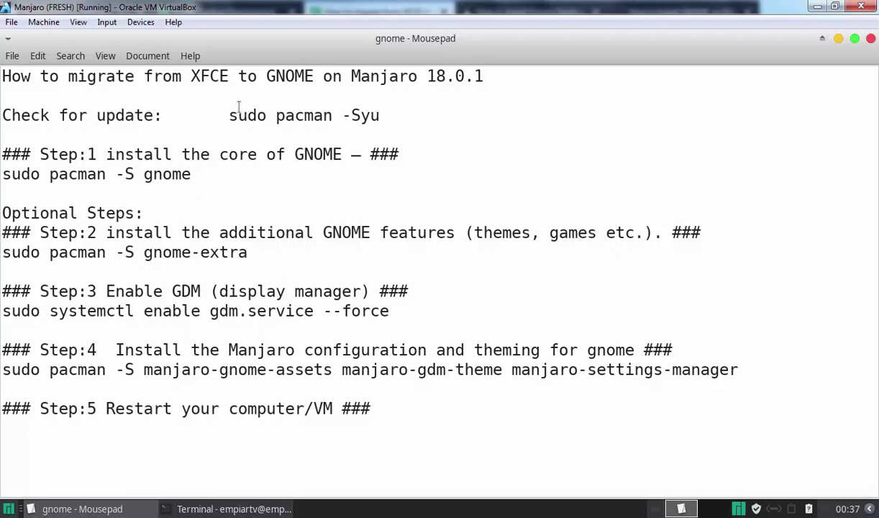
drag(228, 115, 379, 116)
right_click(352, 121)
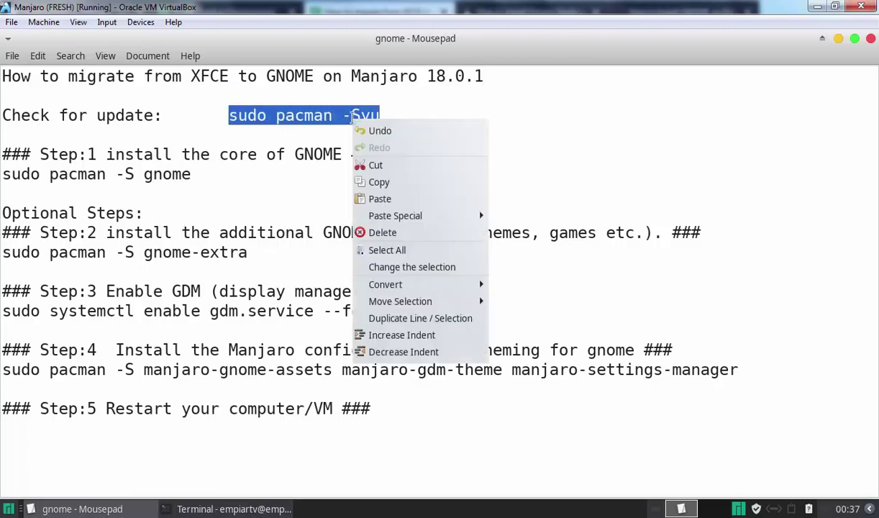
click(379, 182)
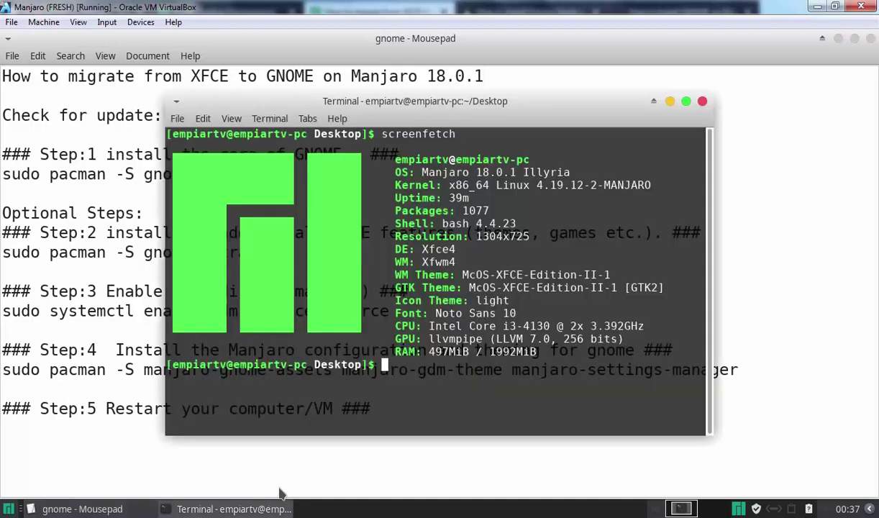
Clear the terminal and run the copied sudo pacman -Syu, entering the account password for sudo.
click(234, 509)
key(ctrl+l)
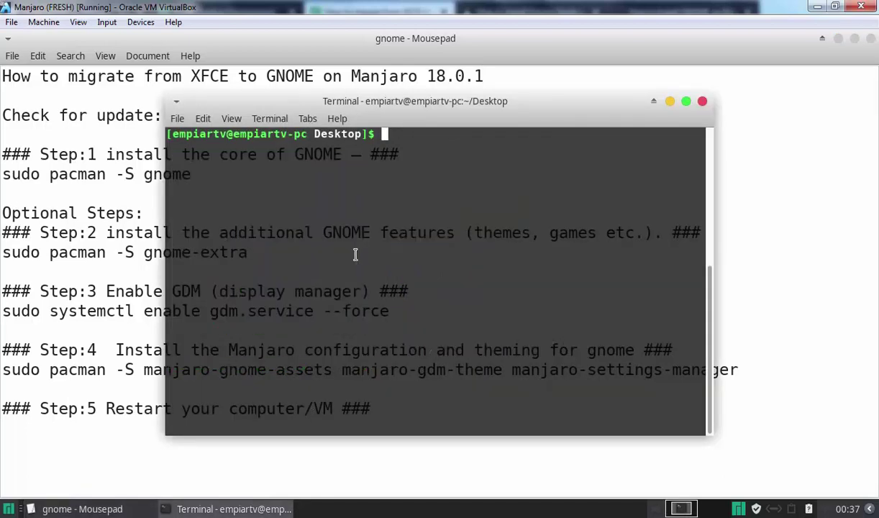
key(ctrl+plus)
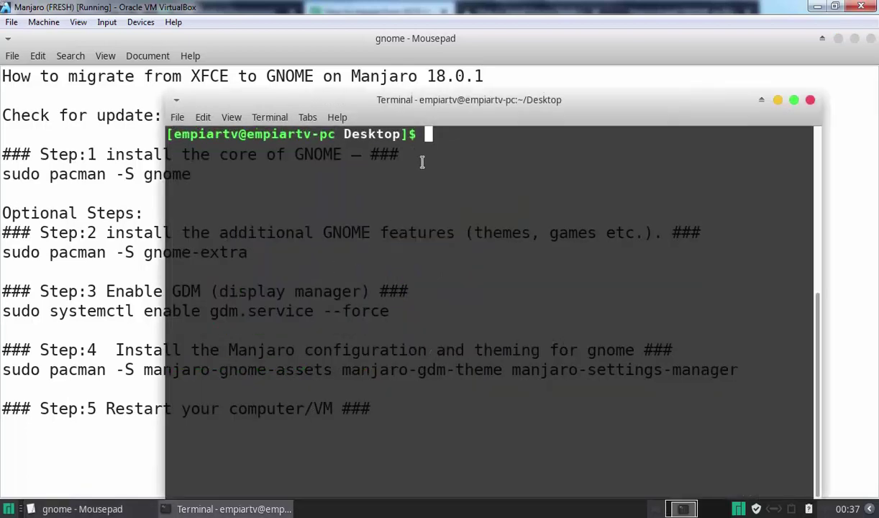
right_click(442, 145)
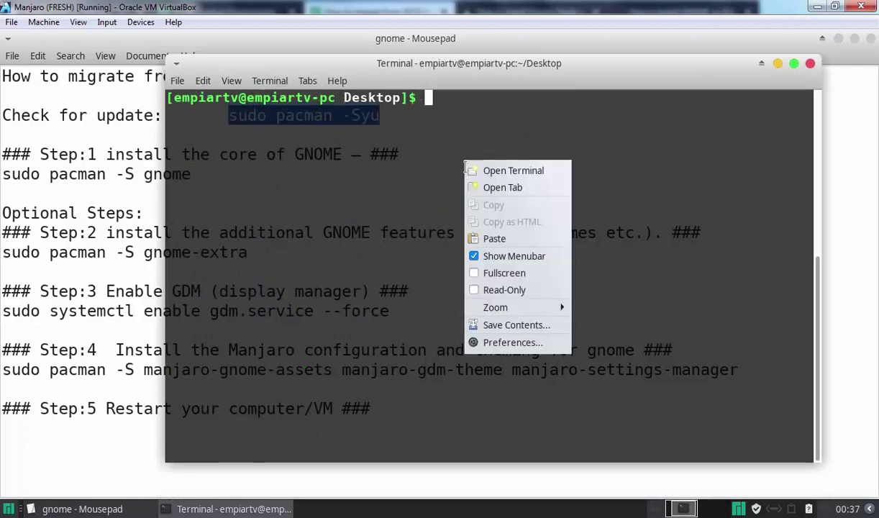
click(491, 238)
key(Return)
key(Return)
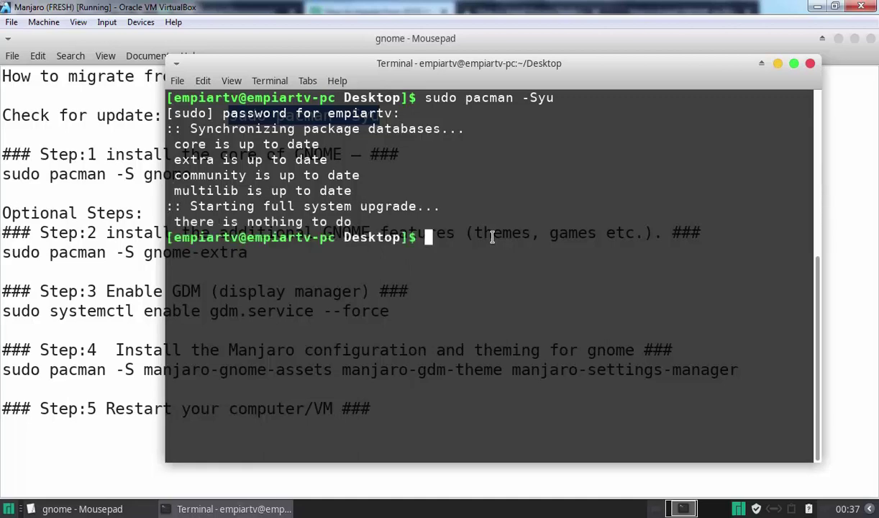
Copy the Step 1 command sudo pacman -S gnome from the notes and run it in the terminal.
click(98, 190)
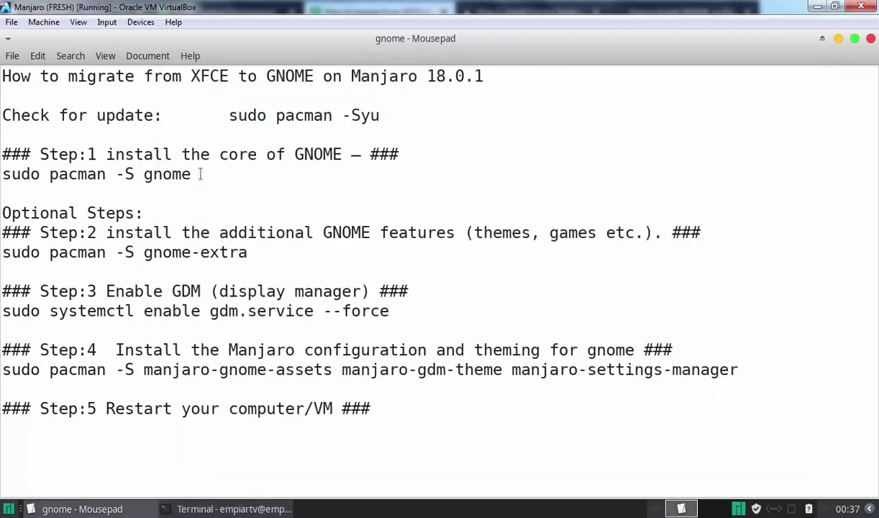
drag(192, 174, 2, 170)
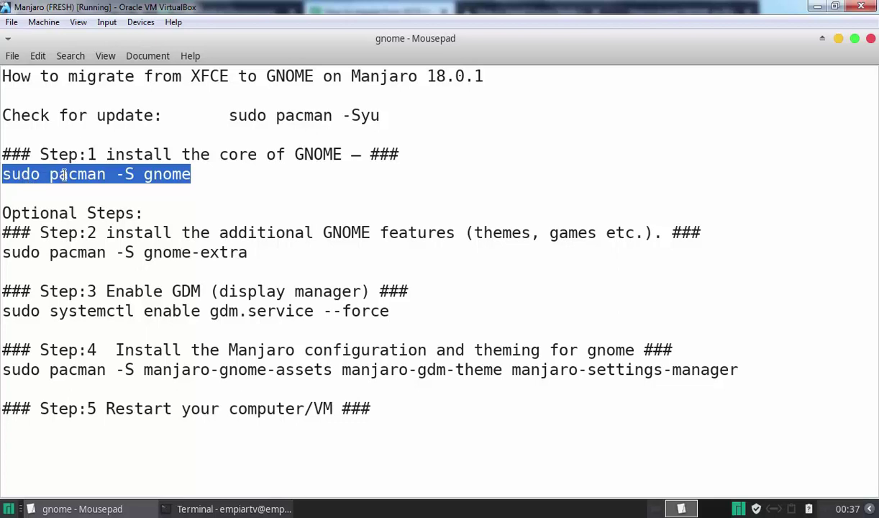
right_click(131, 172)
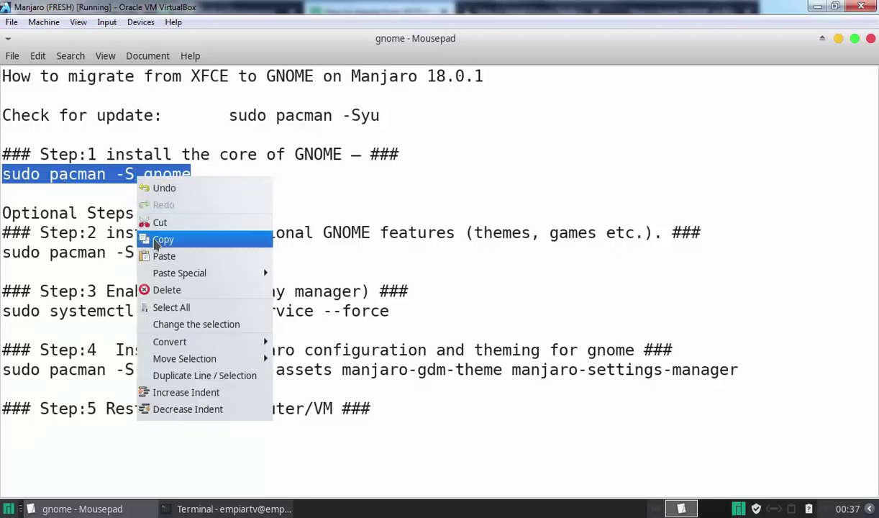
click(163, 239)
click(232, 507)
right_click(268, 266)
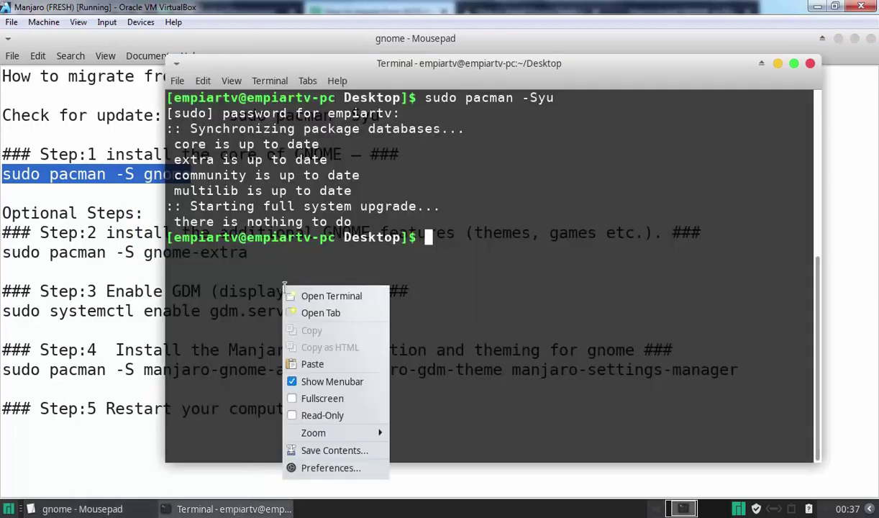
click(302, 363)
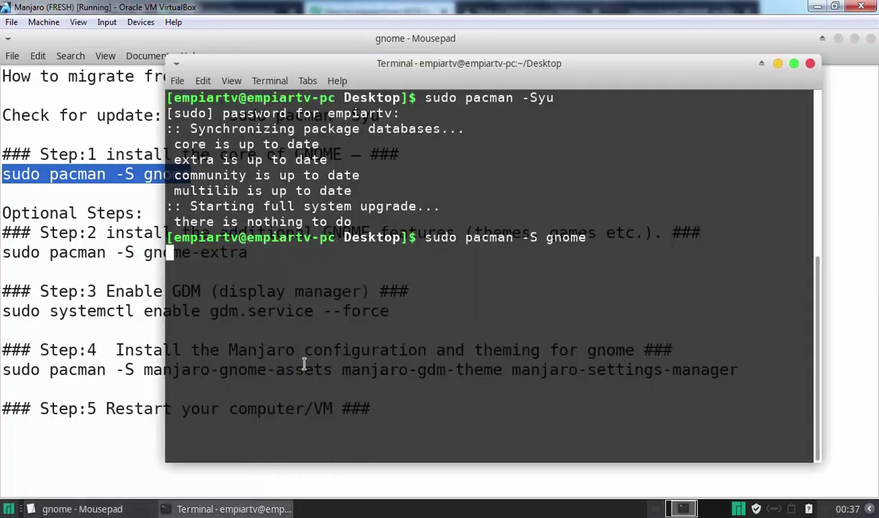
key(Return)
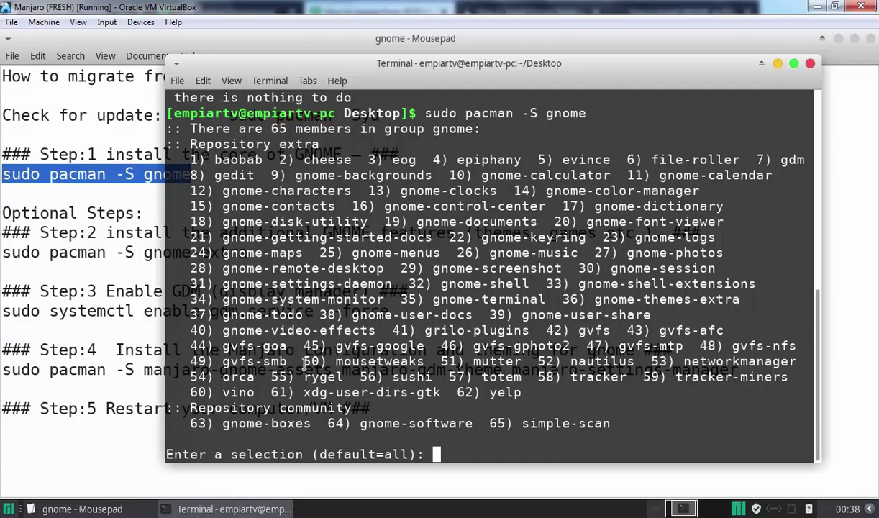
Accept the default selection of all packages in the gnome group and confirm their installation with y.
key(Return)
text(y)
key(Return)
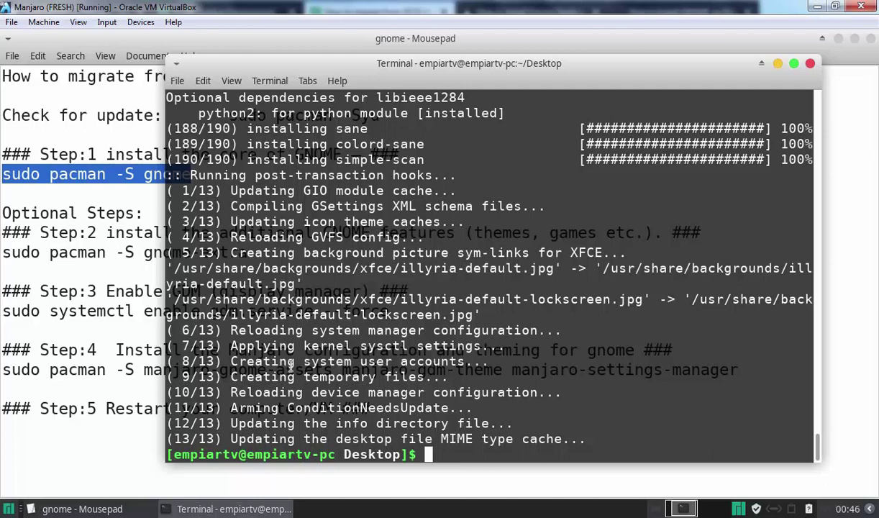
Copy the Step 2 command sudo pacman -S gnome-extra from the notes and run it in the terminal, entering the account password.
click(91, 456)
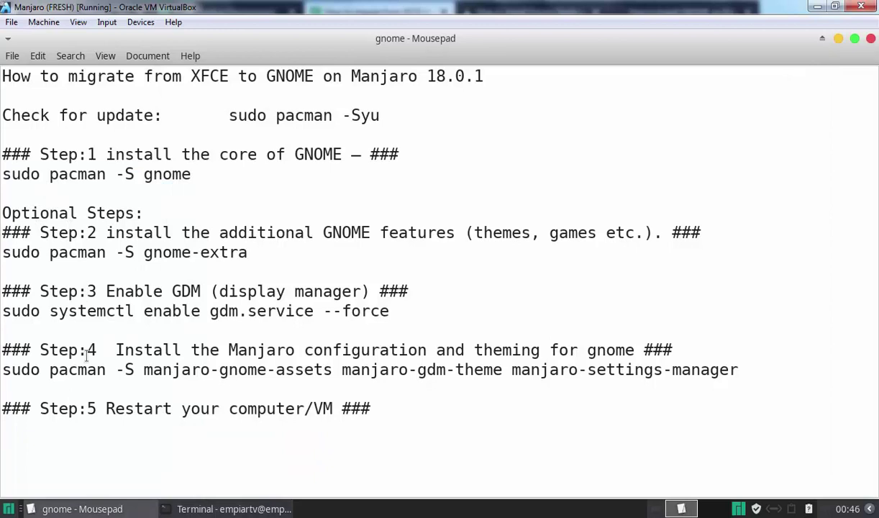
key(Return)
drag(248, 252, 2, 252)
right_click(46, 252)
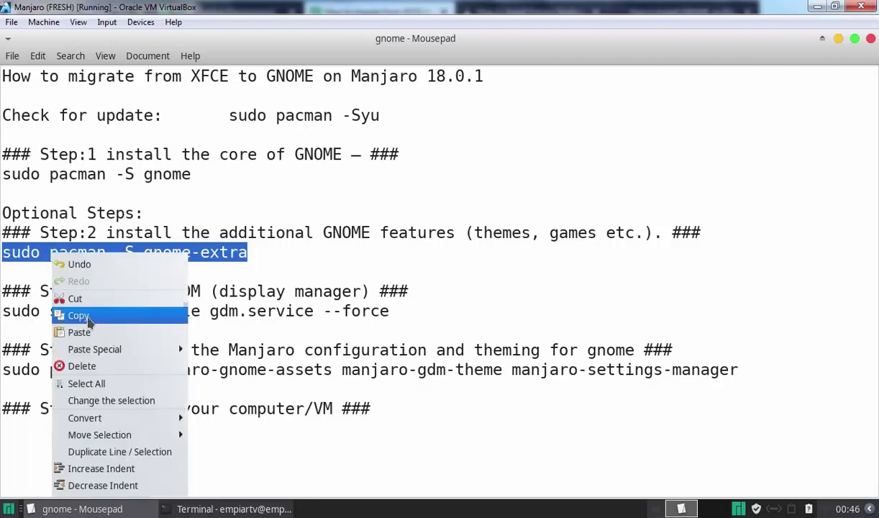
click(79, 316)
click(229, 508)
right_click(374, 345)
click(393, 203)
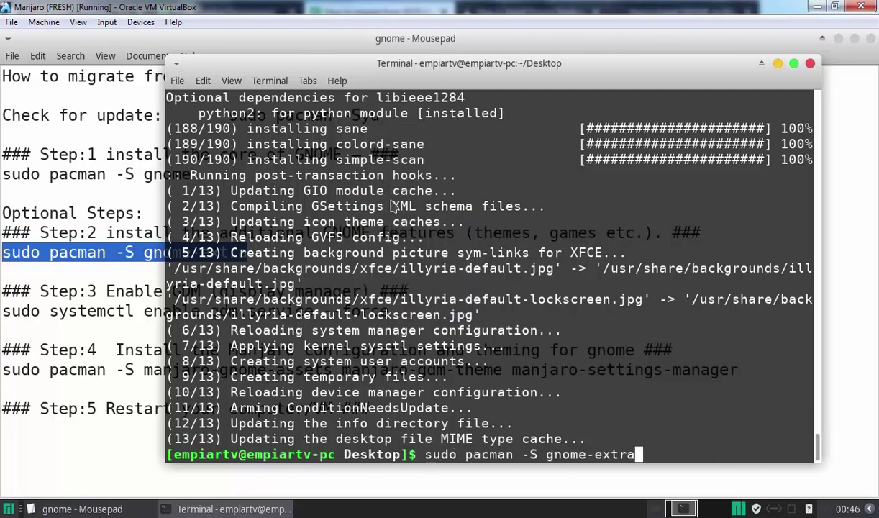
key(Return)
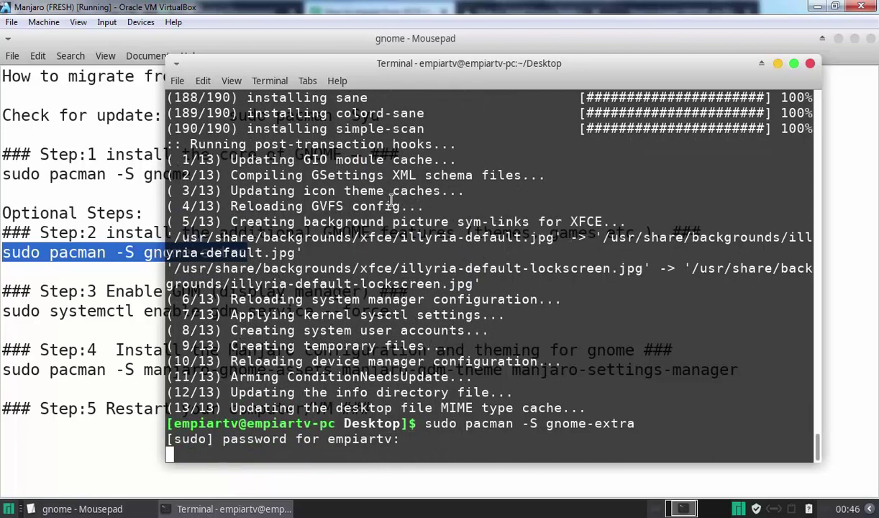
key(Return)
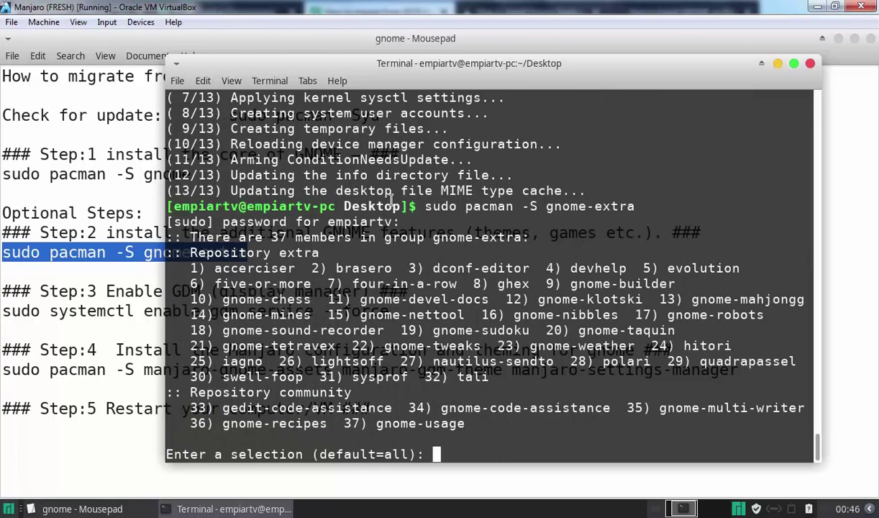
Accept the default selection of all gnome-extra packages and confirm their installation with y.
key(Return)
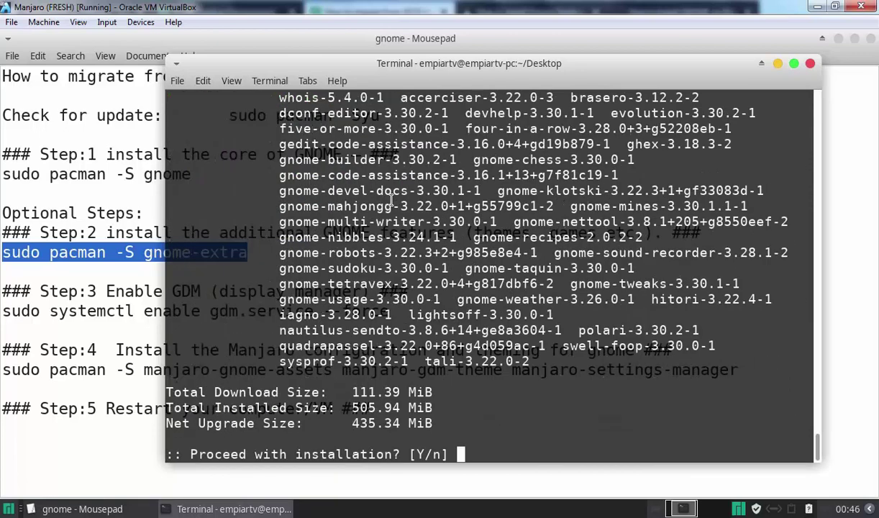
text(y)
key(Return)
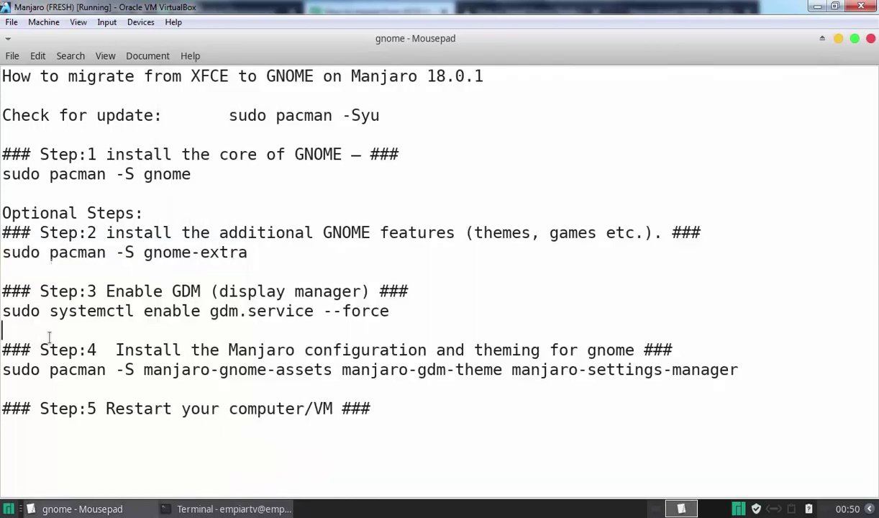
Copy the Step 3 command sudo systemctl enable gdm.service --force from the notes and run it in the terminal.
click(43, 328)
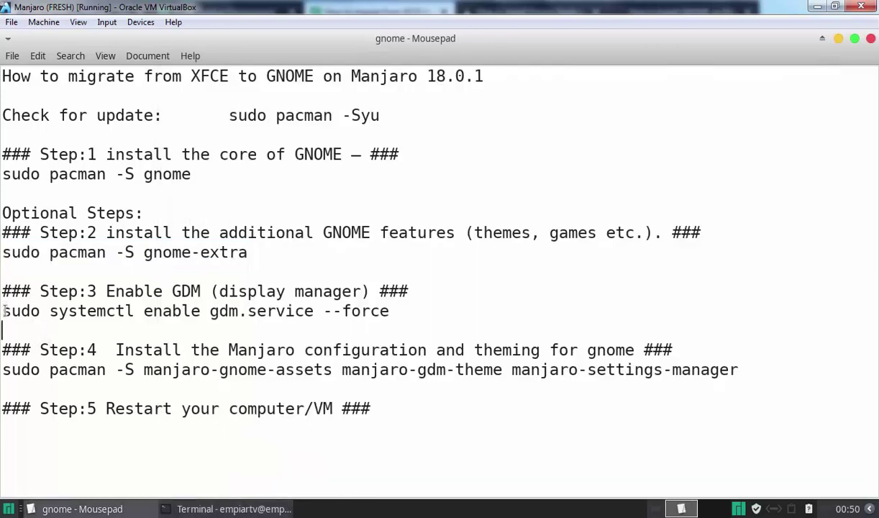
drag(6, 310, 404, 316)
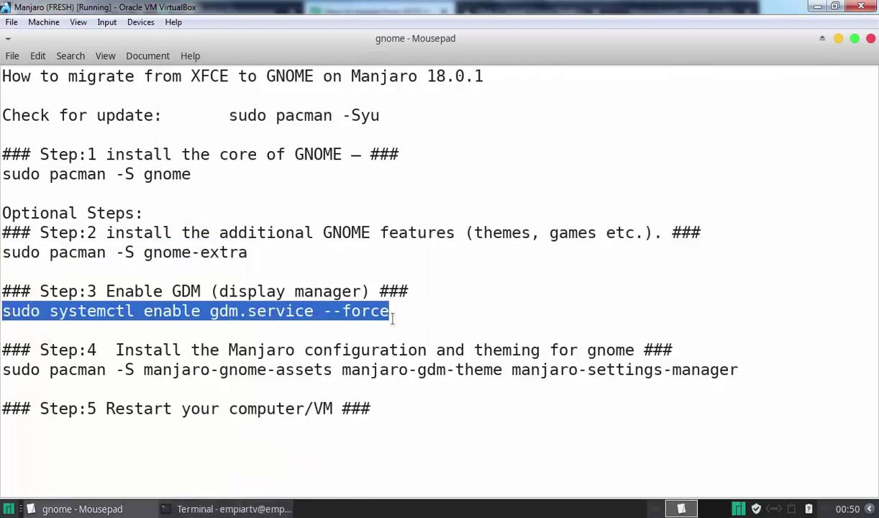
right_click(365, 310)
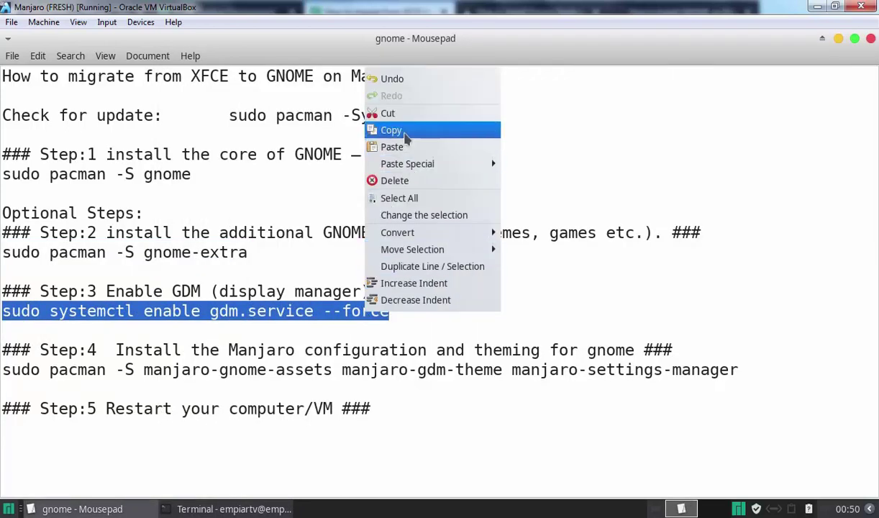
click(421, 131)
click(228, 509)
right_click(434, 167)
click(460, 248)
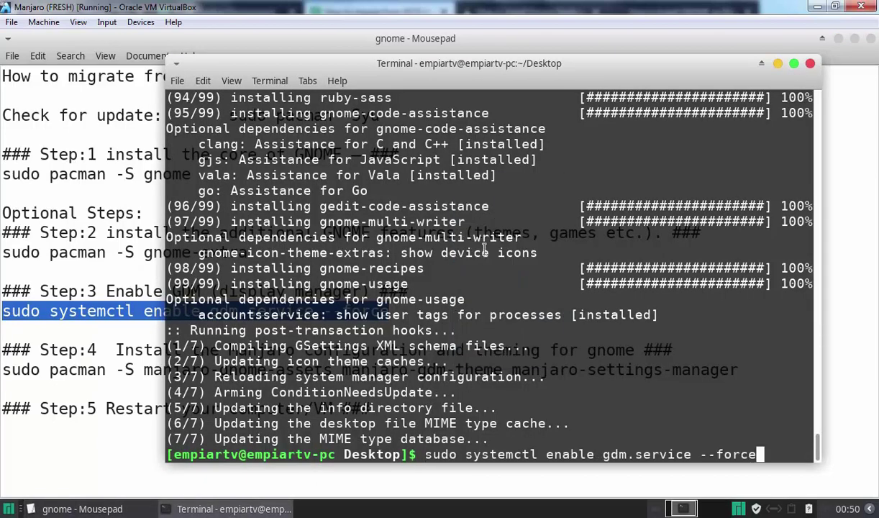
key(Return)
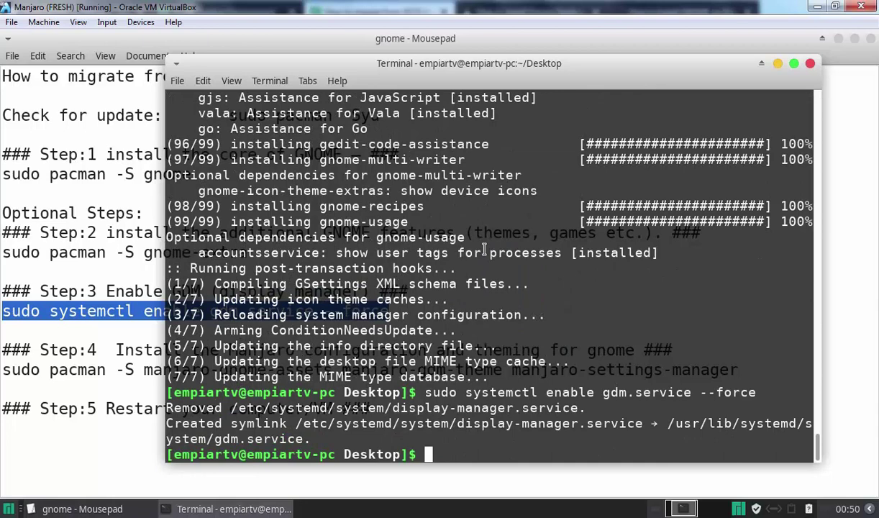
Copy the Step 4 command sudo pacman -S manjaro-gnome-assets manjaro-gdm-theme manjaro-settings-manager from the notes and run it in the terminal.
click(123, 389)
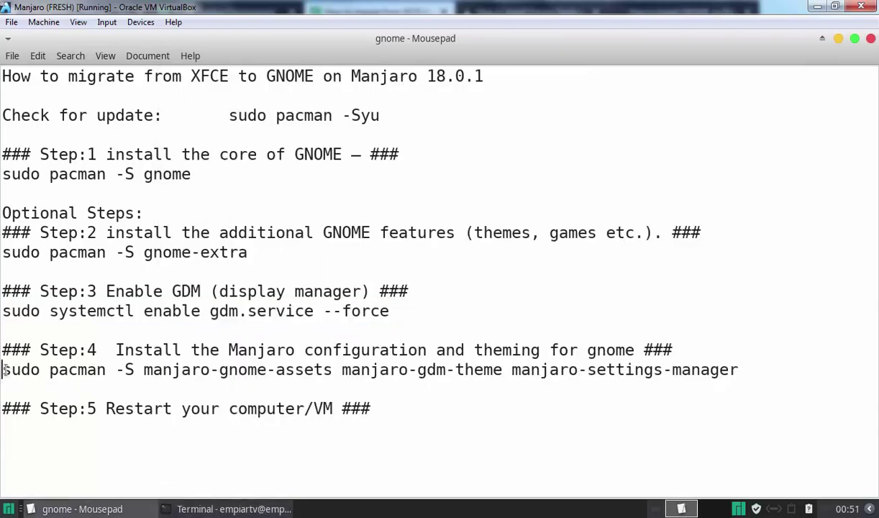
drag(3, 370, 762, 371)
right_click(566, 368)
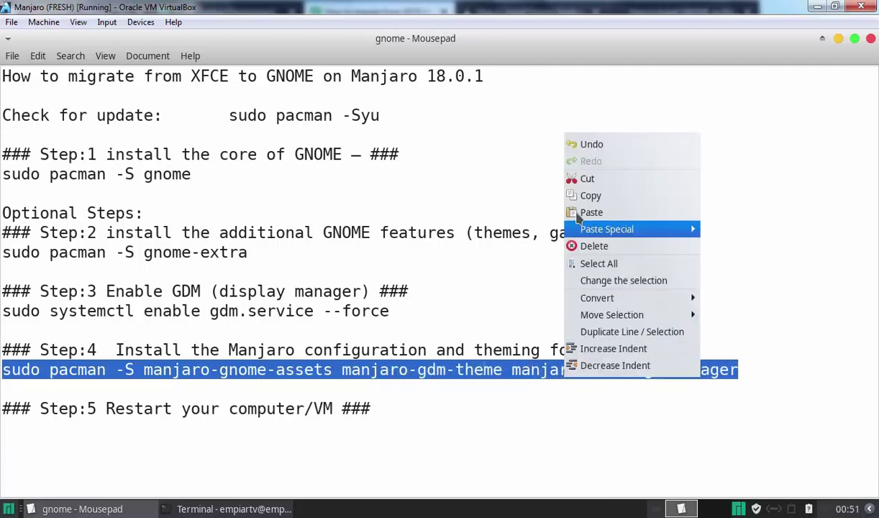
click(590, 196)
click(234, 509)
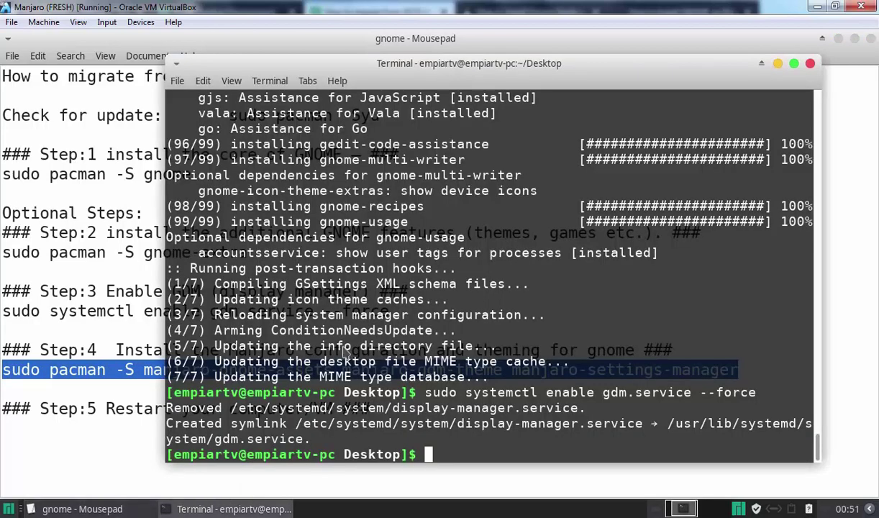
right_click(353, 270)
click(392, 349)
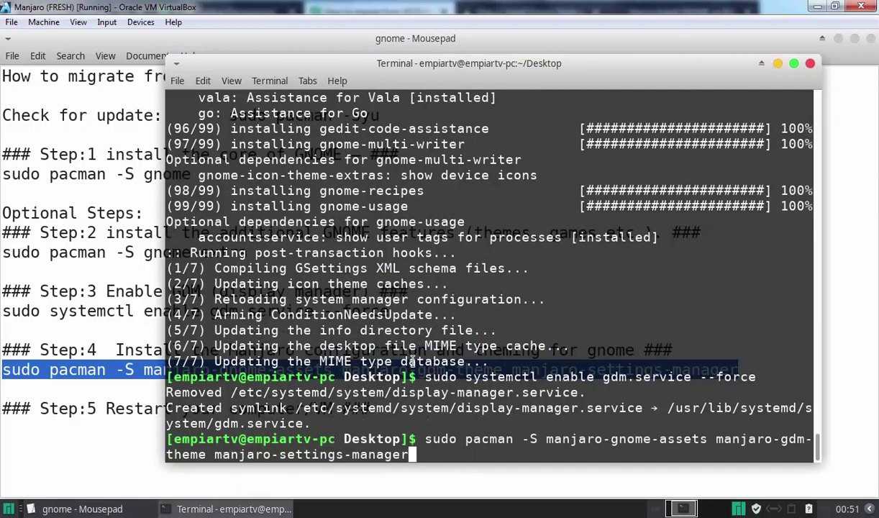
key(Return)
Answer y to removing manjaro-xfce-gtk3-settings and y to proceeding with the Manjaro GNOME theming installation.
text(y)
key(Return)
text(y)
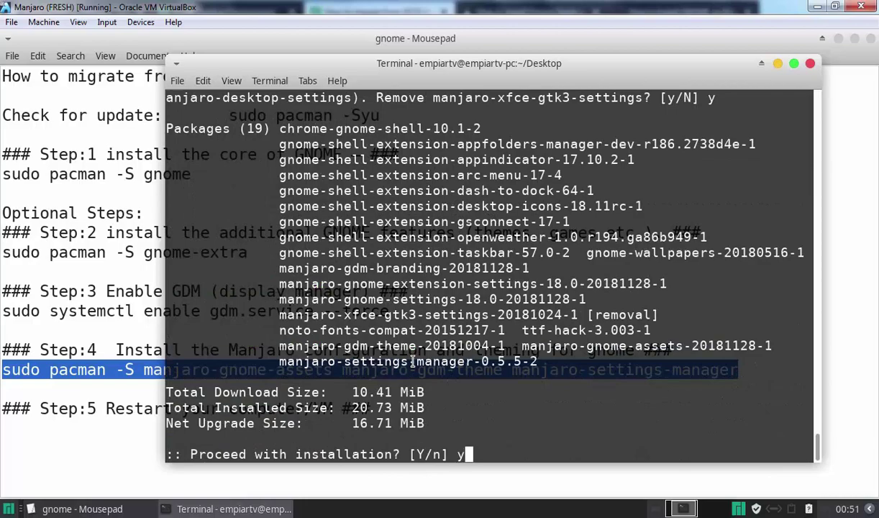
key(Return)
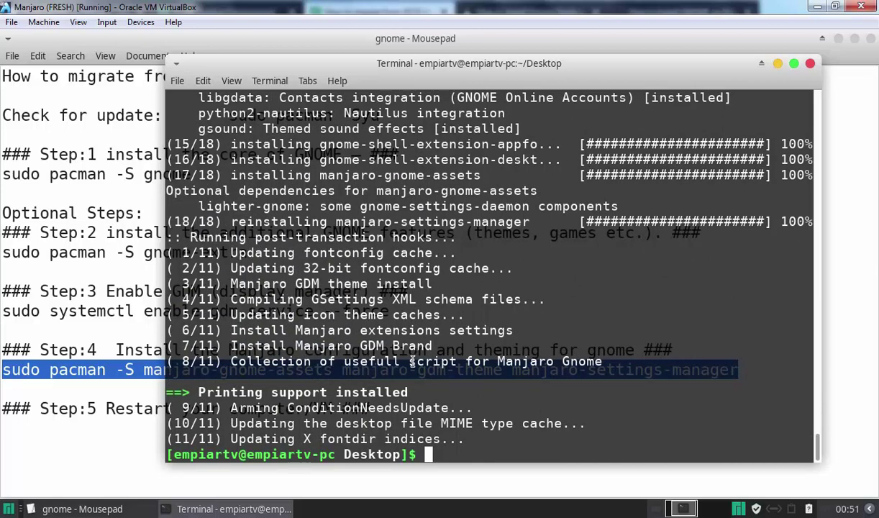
Close the gnome notes file and restart the virtual machine with the reboot command in the terminal.
click(870, 38)
text(reboot)
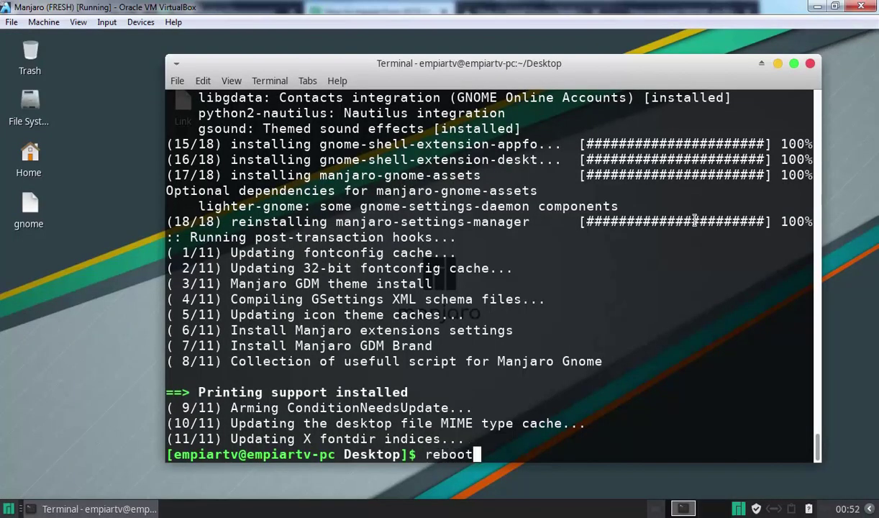
key(Return)
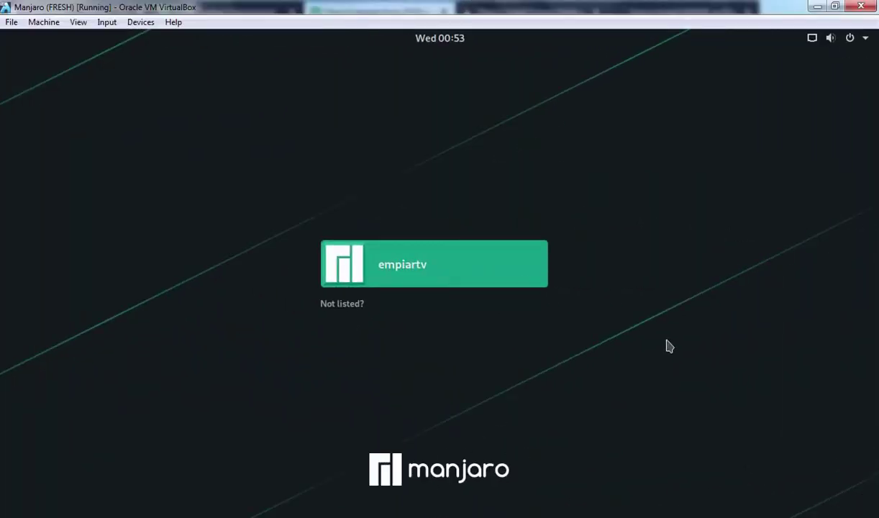
Select the listed user at the login screen, choose the GNOME session, enter the account password and sign in.
click(405, 258)
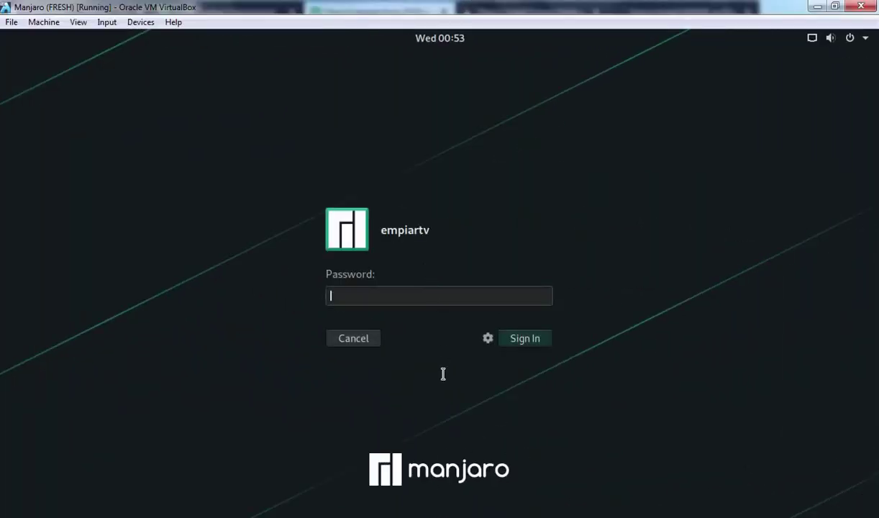
click(487, 340)
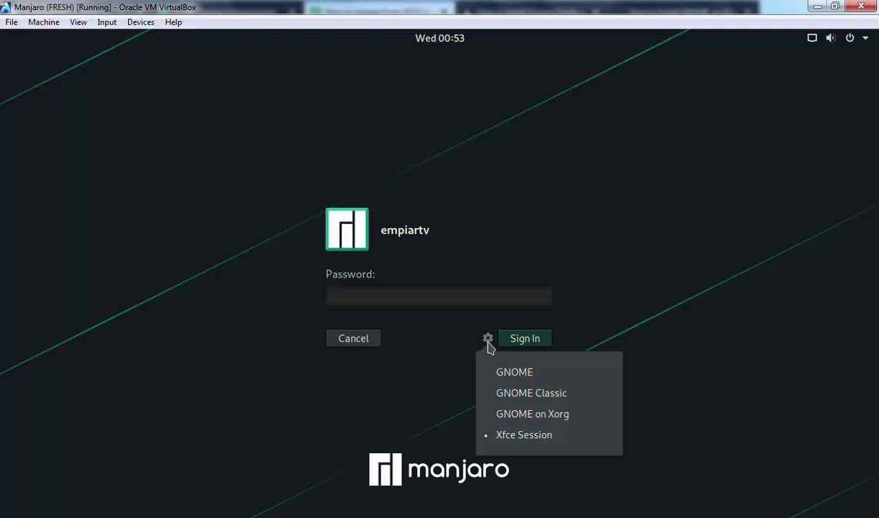
click(523, 379)
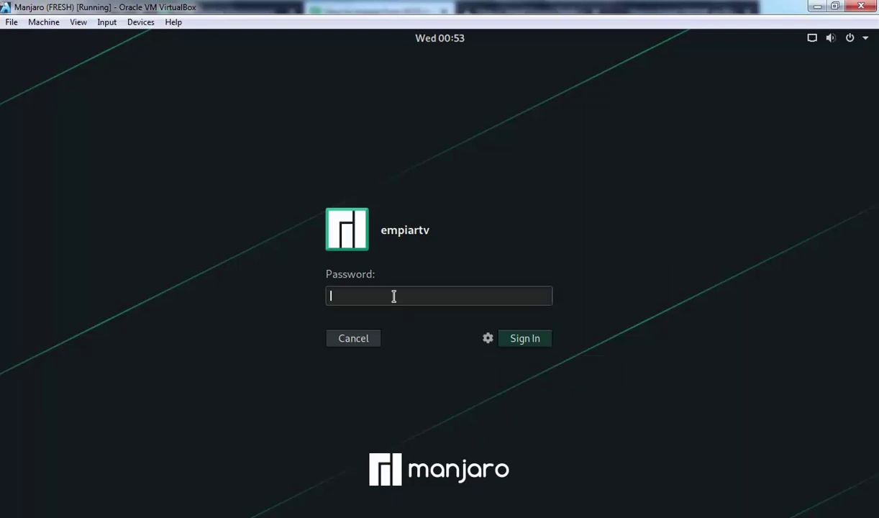
text(*********)
key(Return)
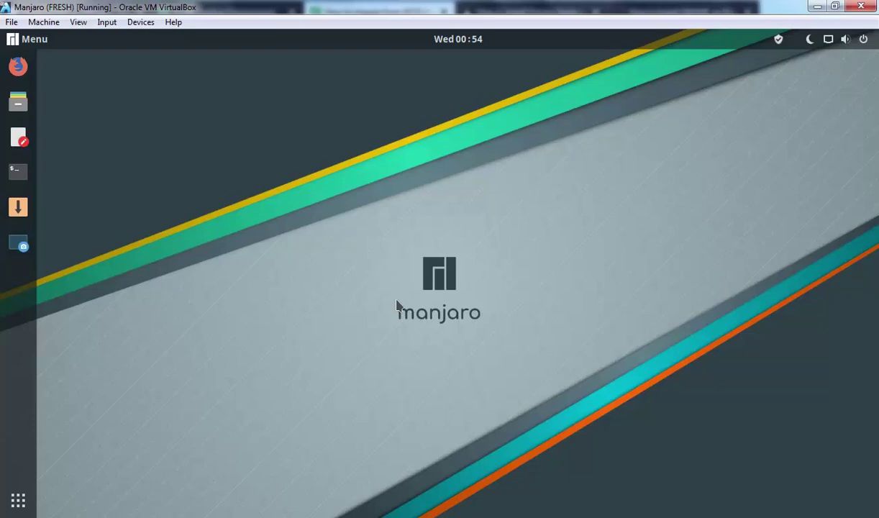
Look over the desktop's application menu, and run screenfetch in a new terminal to check the DE line, highlighting it.
click(21, 41)
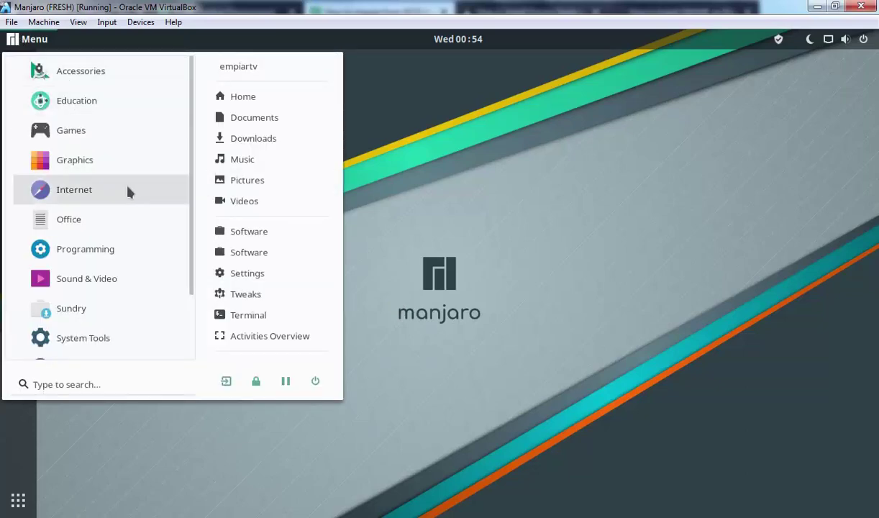
click(479, 186)
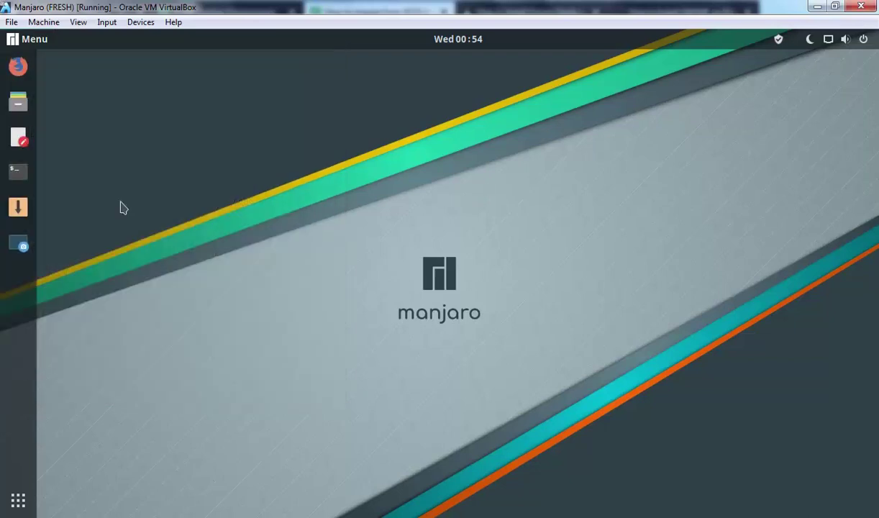
click(18, 169)
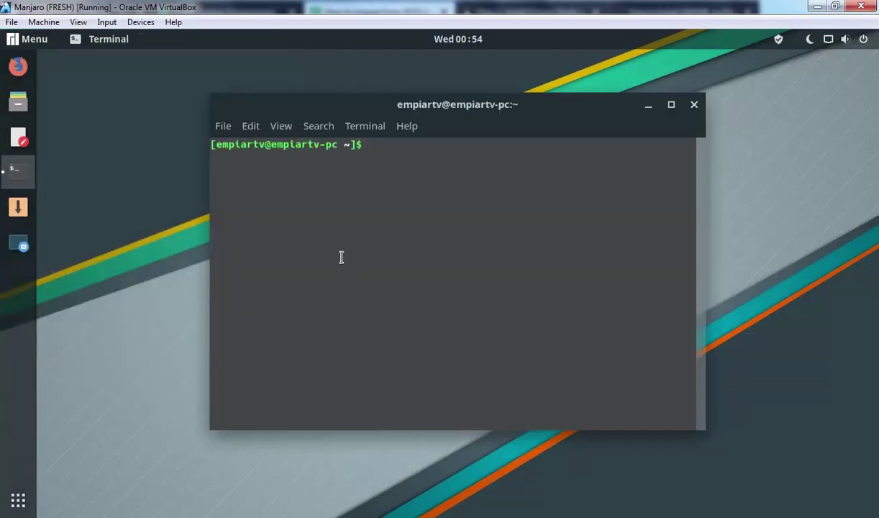
text(screenfetch)
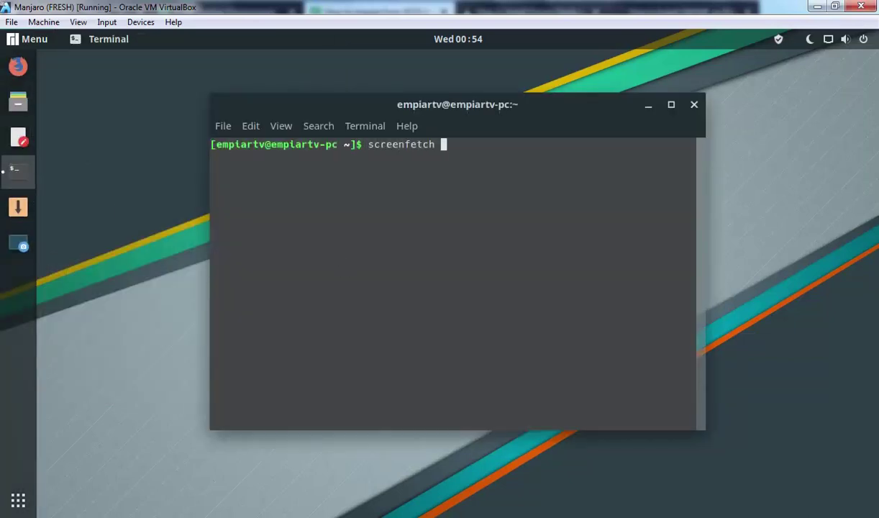
key(Return)
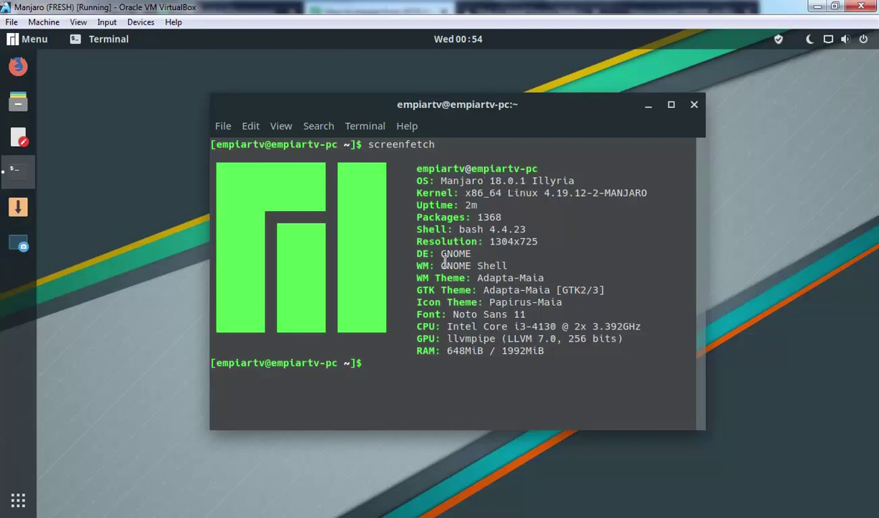
drag(416, 254, 477, 251)
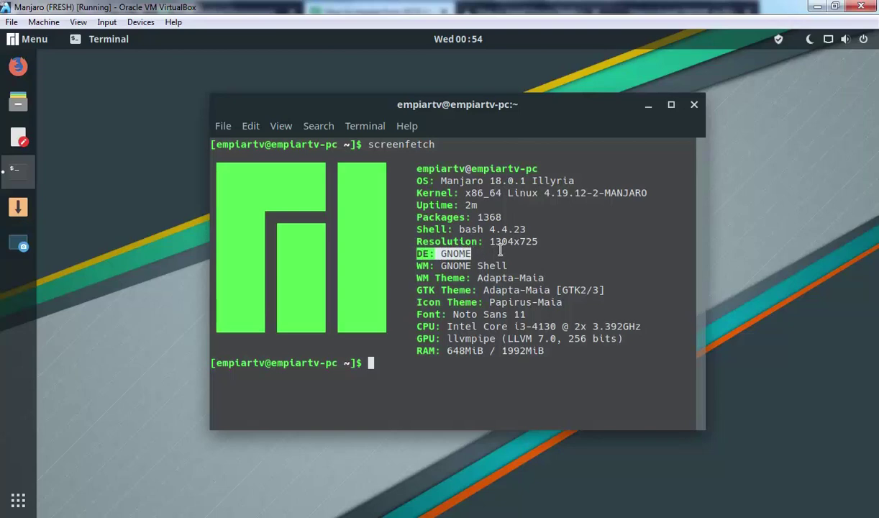